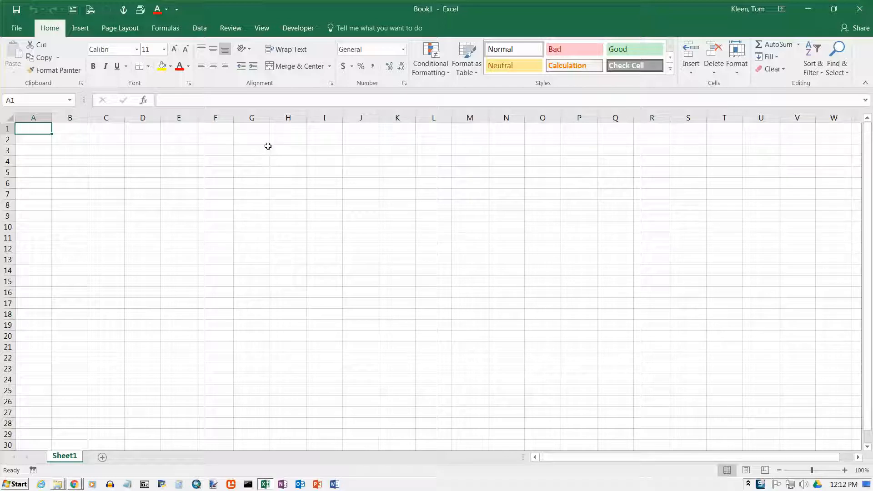
Step: Enter Monday in A1, fill the weekday series down column A to row 20, and autofit column A's width
{"action": "type", "text": "Monday"}
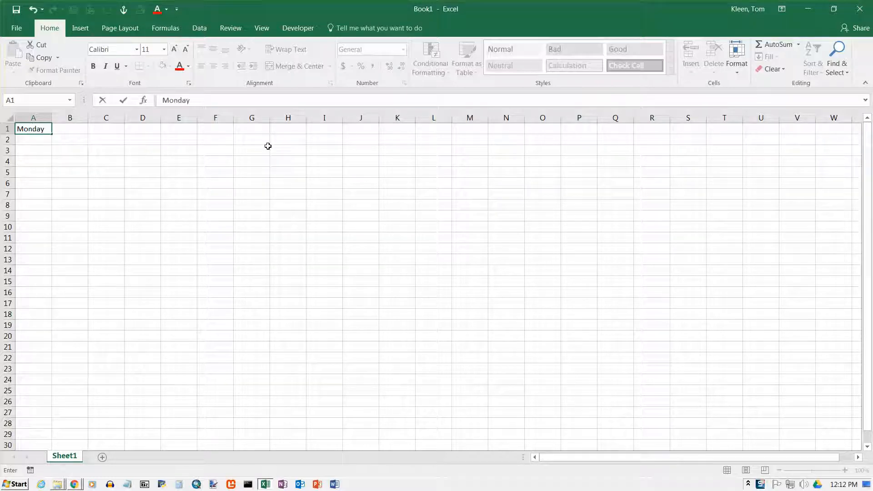
{"action": "key", "text": "Return"}
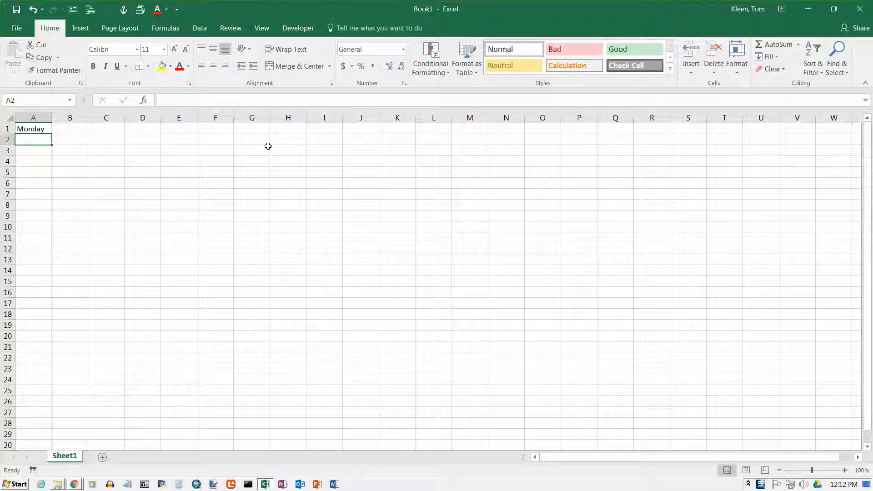
{"action": "left_click", "coordinate": [41, 128]}
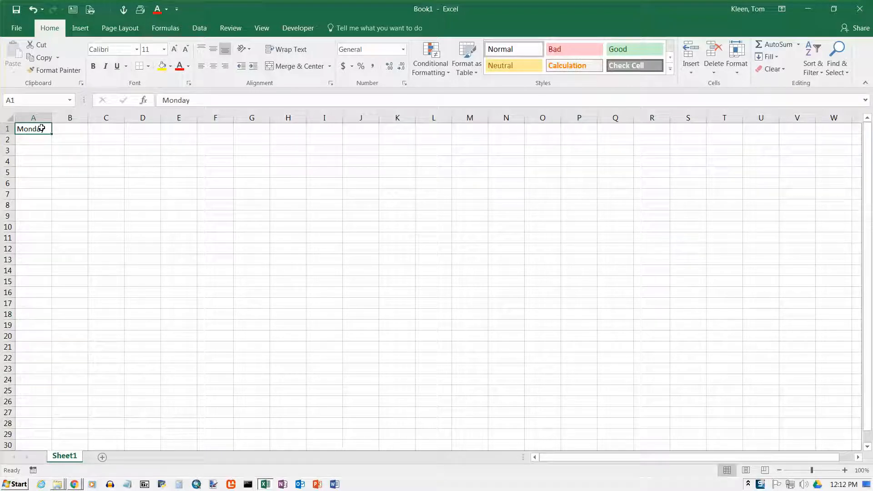
{"action": "left_click_drag", "start_coordinate": [52, 135], "coordinate": [50, 339]}
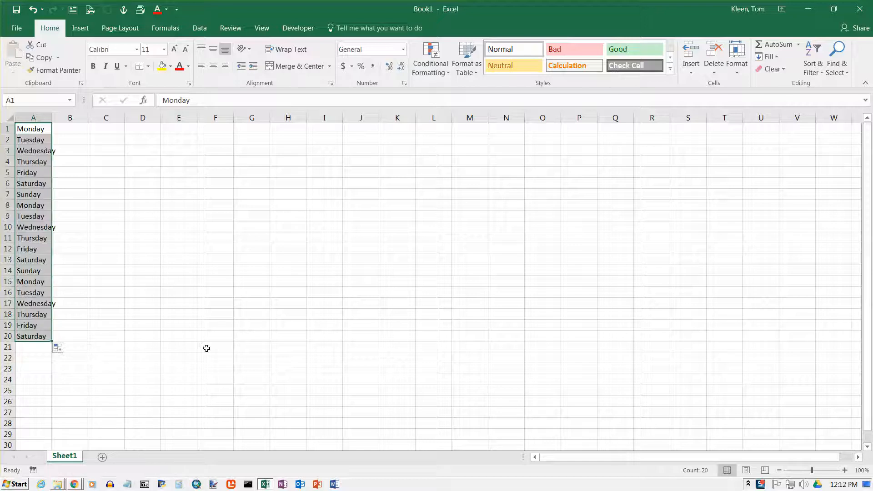
{"action": "left_click", "coordinate": [46, 129]}
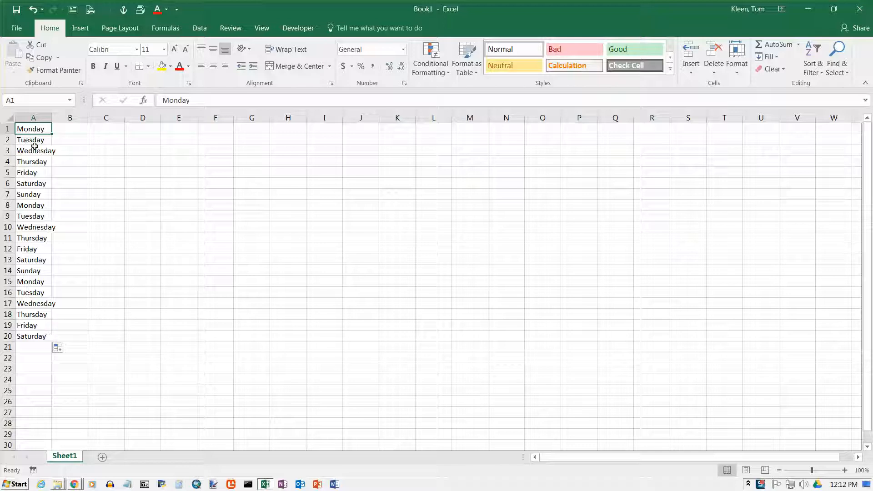
{"action": "double_click", "coordinate": [54, 118]}
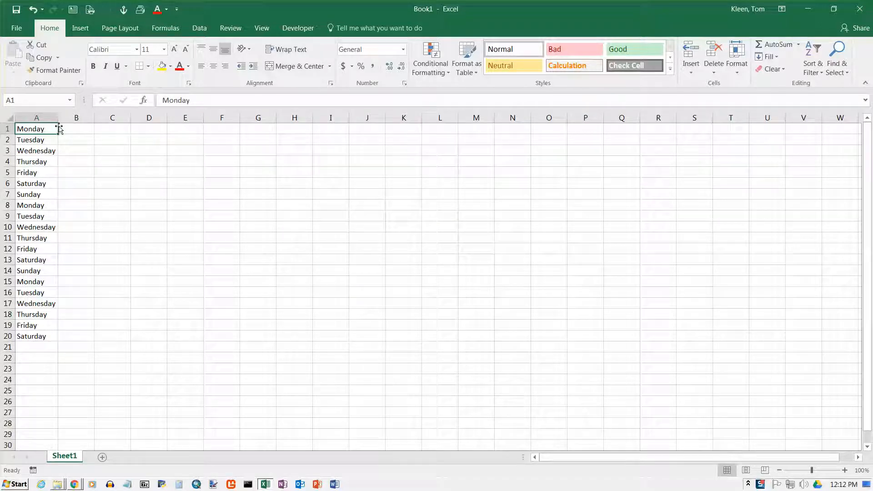
Step: Enter Tue in B1 and fill the abbreviated weekday series down column B to row 20
{"action": "left_click", "coordinate": [85, 129]}
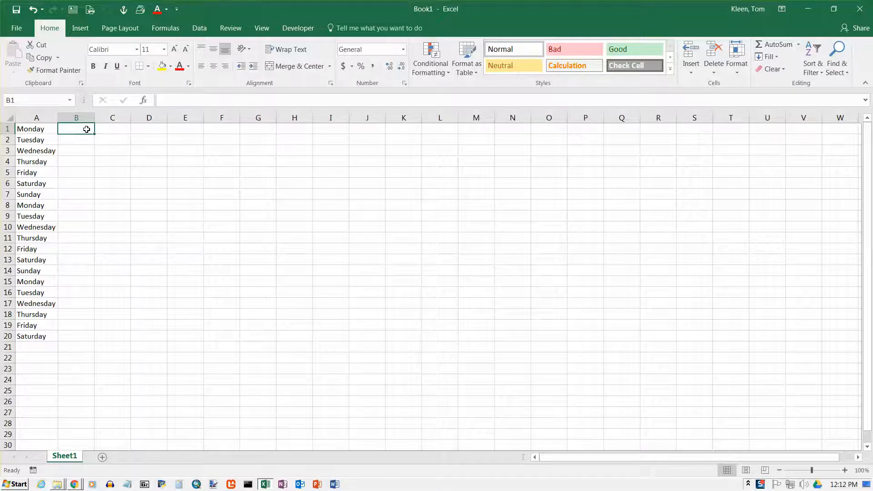
{"action": "type", "text": "Tue"}
{"action": "key", "text": "Return"}
{"action": "left_click", "coordinate": [86, 129]}
{"action": "left_click_drag", "start_coordinate": [94, 134], "coordinate": [73, 340]}
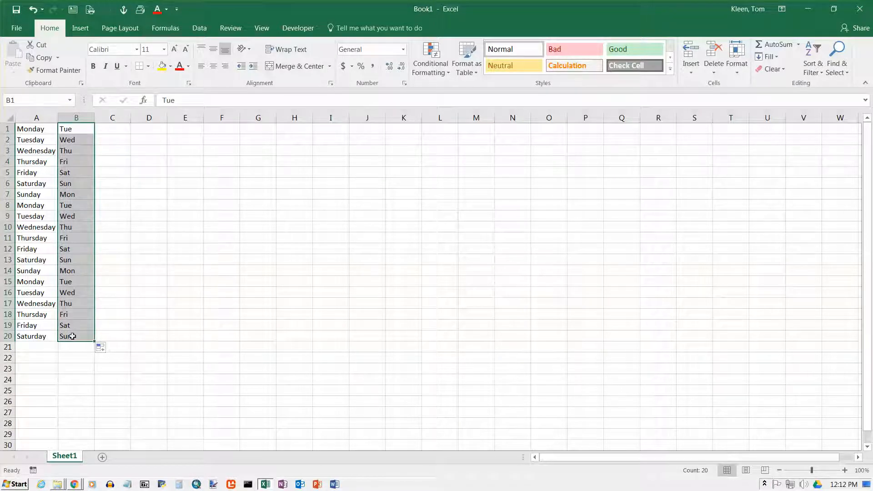
{"action": "left_click", "coordinate": [122, 131]}
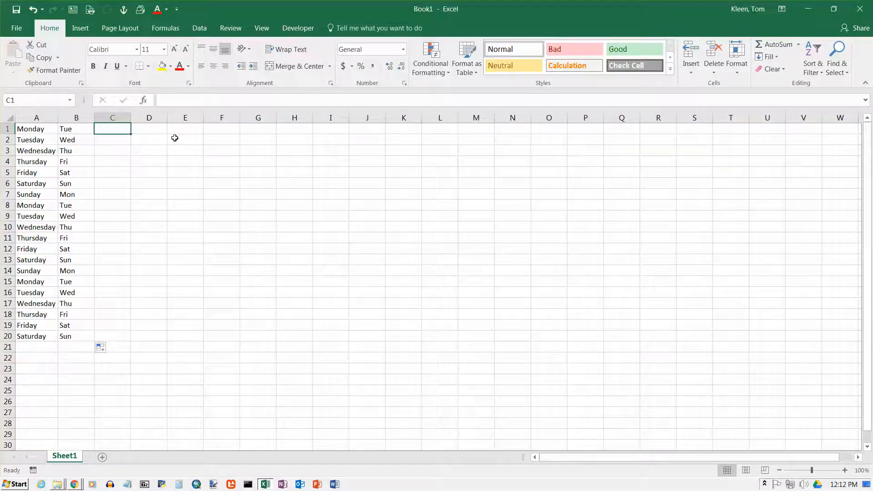
{"action": "type", "text": "Tu"}
{"action": "key", "text": "Return"}
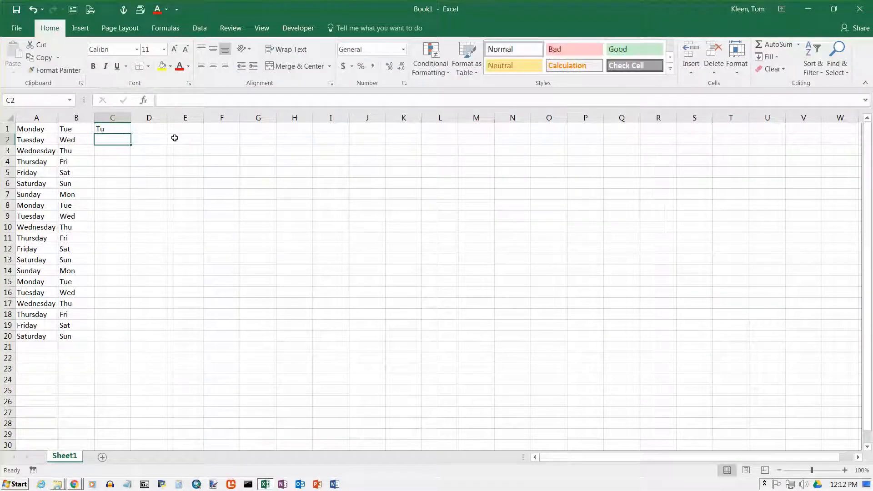
{"action": "left_click", "coordinate": [126, 130]}
{"action": "left_click_drag", "start_coordinate": [131, 135], "coordinate": [126, 345]}
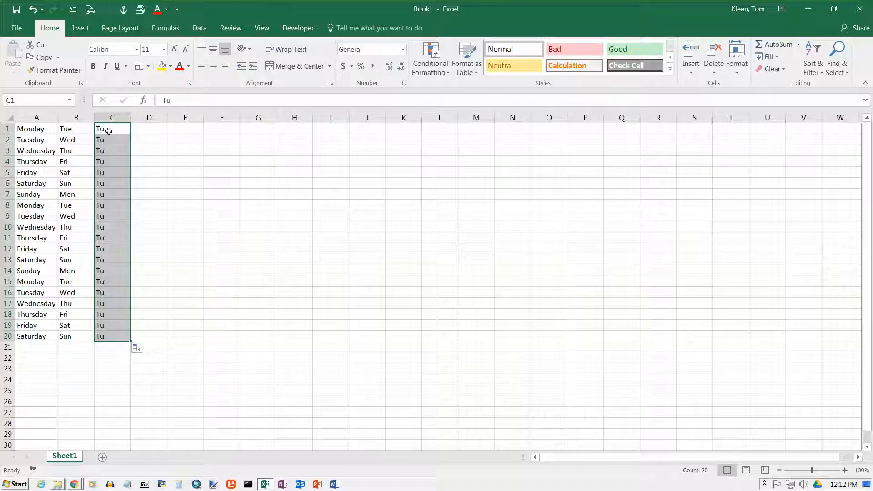
{"action": "key", "text": "Delete"}
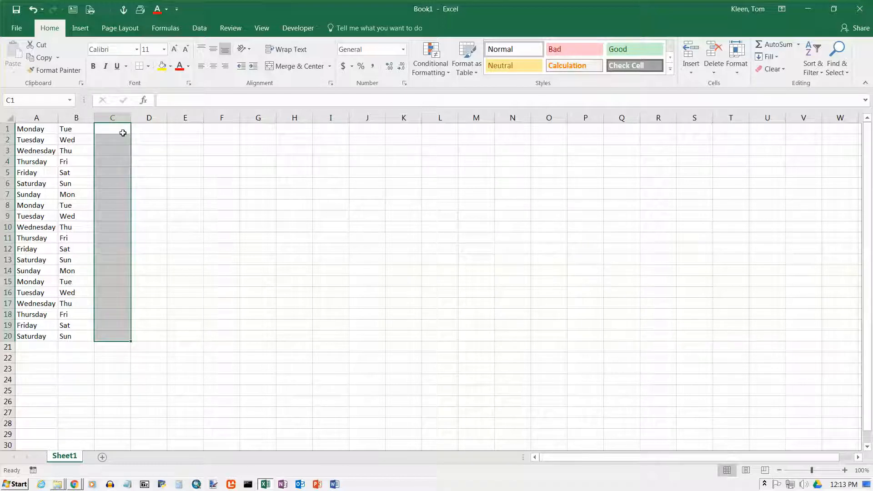
Step: Enter January in C1, fill the month series down column C to row 20, and autofit column C
{"action": "left_click", "coordinate": [123, 131]}
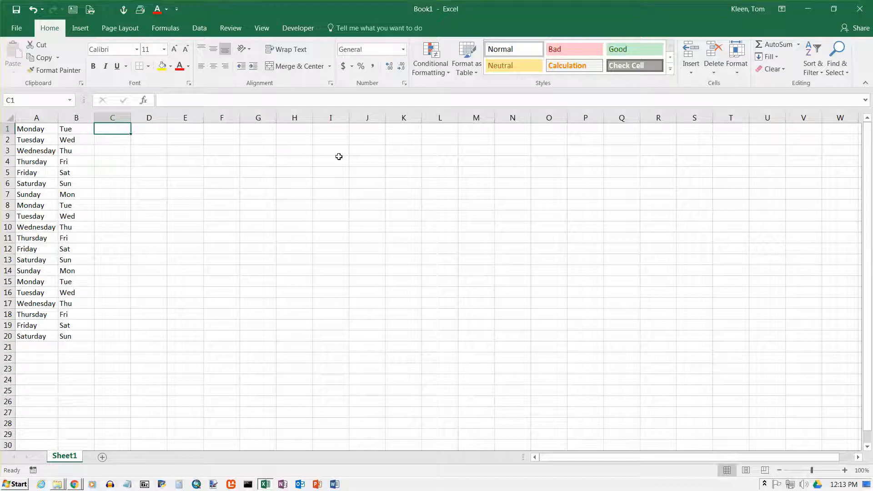
{"action": "type", "text": "January"}
{"action": "key", "text": "Return"}
{"action": "left_click", "coordinate": [119, 130]}
{"action": "left_click_drag", "start_coordinate": [131, 134], "coordinate": [133, 341]}
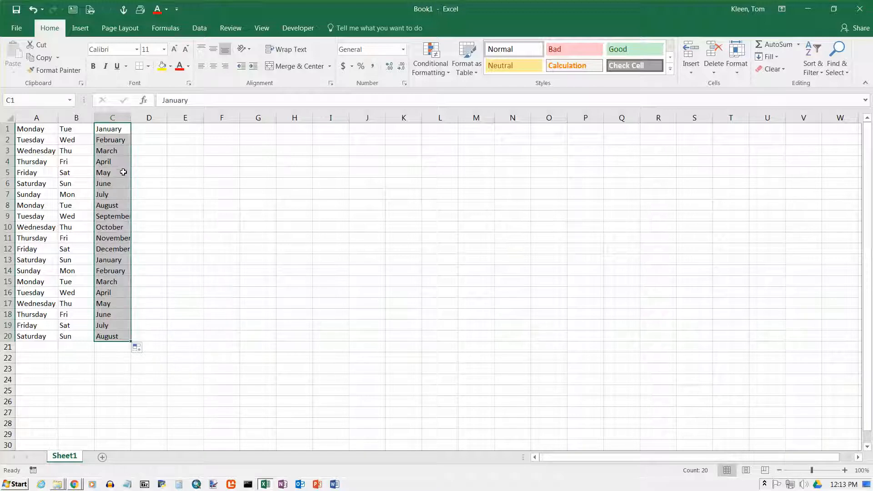
{"action": "double_click", "coordinate": [131, 116]}
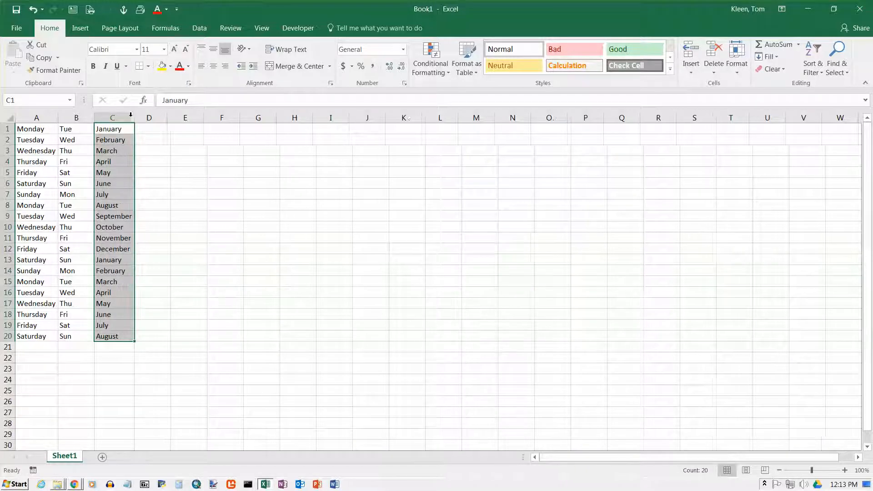
Step: Enter Jul in D1 and fill the abbreviated month series down column D to row 20
{"action": "left_click", "coordinate": [164, 130]}
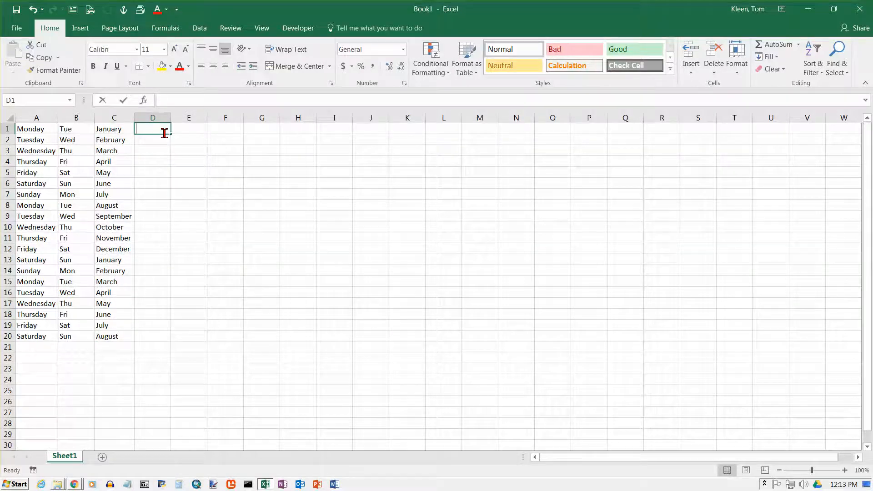
{"action": "type", "text": "Jul"}
{"action": "key", "text": "Return"}
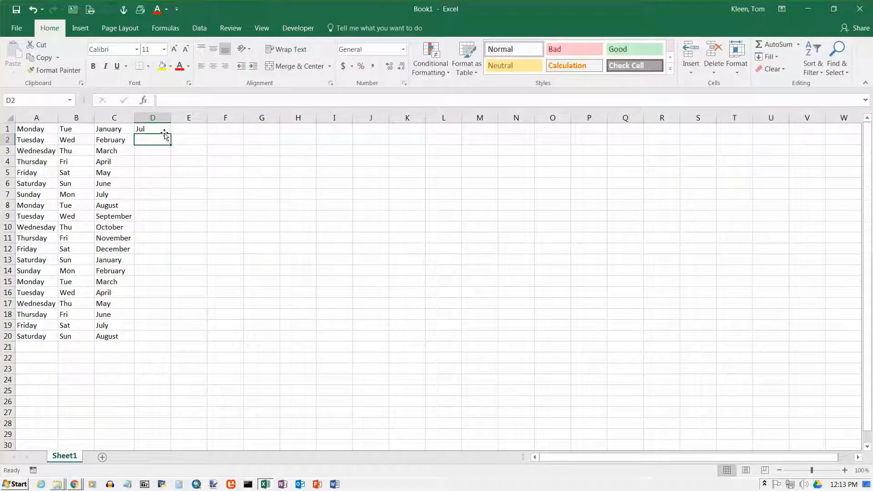
{"action": "left_click", "coordinate": [164, 128]}
{"action": "left_click_drag", "start_coordinate": [171, 135], "coordinate": [170, 343]}
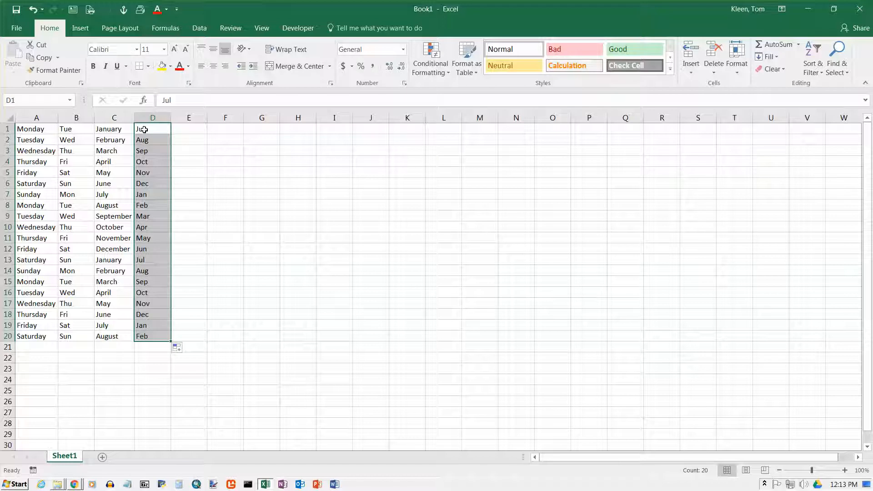
Step: Enter 1 and 2 in E1 and E2, then fill the number sequence down column E to row 20
{"action": "left_click", "coordinate": [196, 128]}
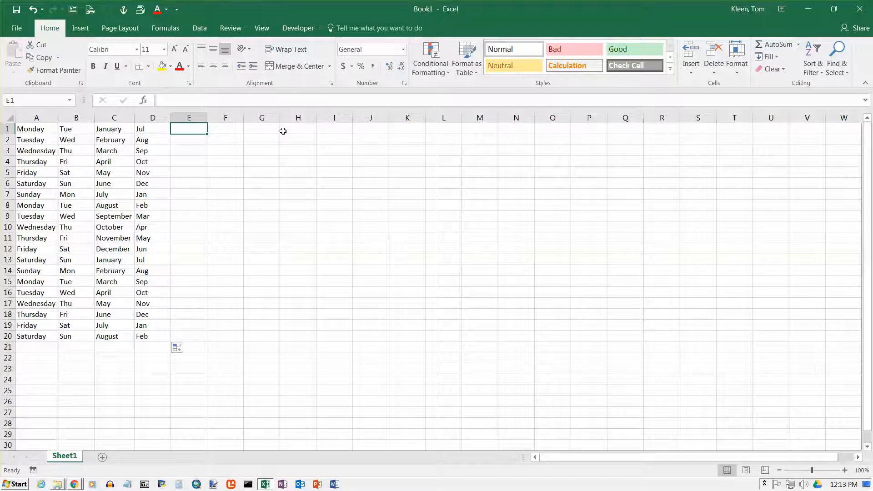
{"action": "type", "text": "1"}
{"action": "key", "text": "Return"}
{"action": "type", "text": "2"}
{"action": "key", "text": "Return"}
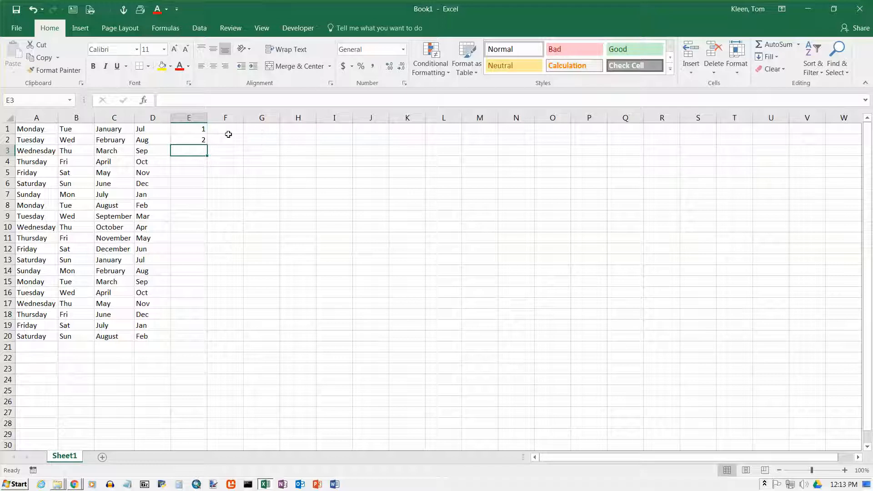
{"action": "left_click", "coordinate": [200, 129]}
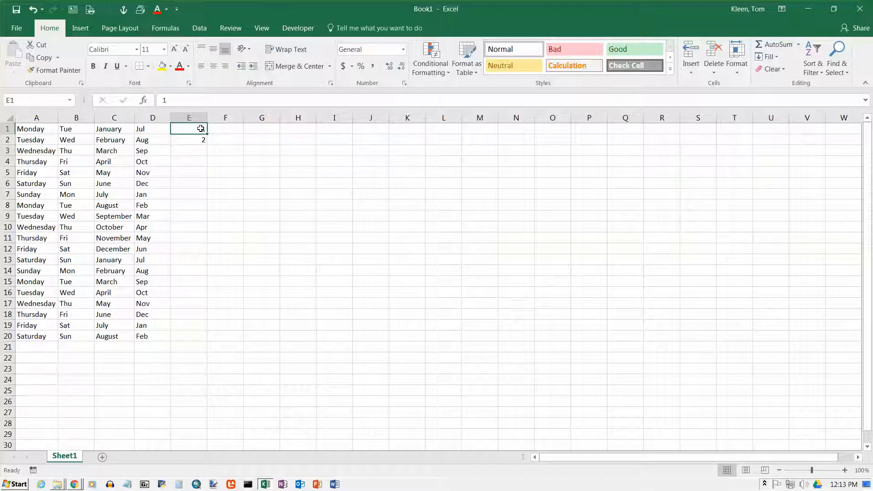
{"action": "left_click_drag", "start_coordinate": [201, 134], "coordinate": [202, 141]}
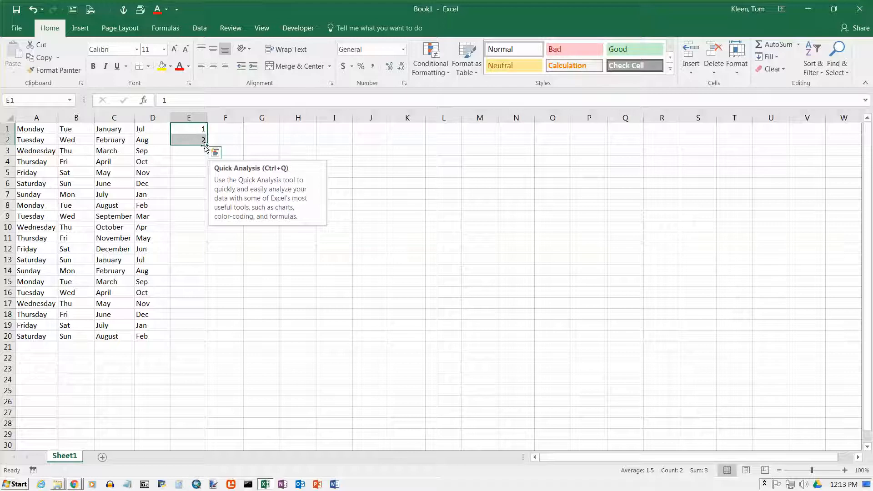
{"action": "left_click_drag", "start_coordinate": [207, 145], "coordinate": [216, 340]}
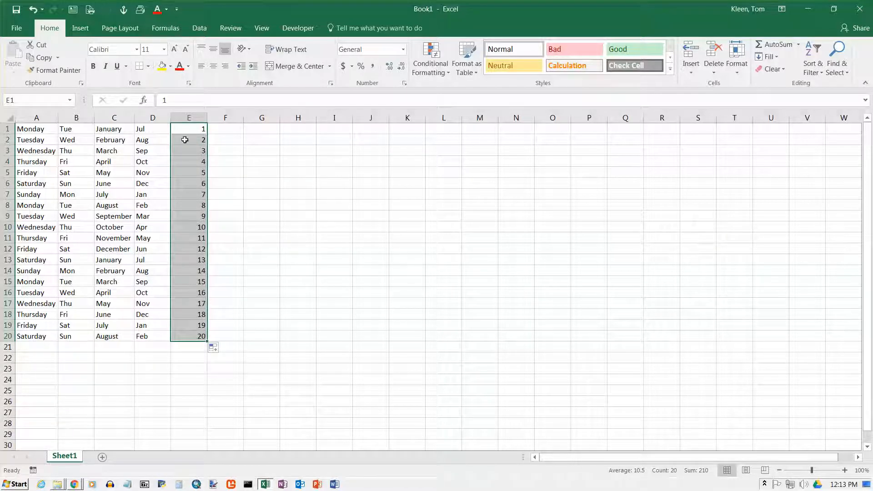
Step: Enter 1 in cell F1
{"action": "left_click", "coordinate": [235, 129]}
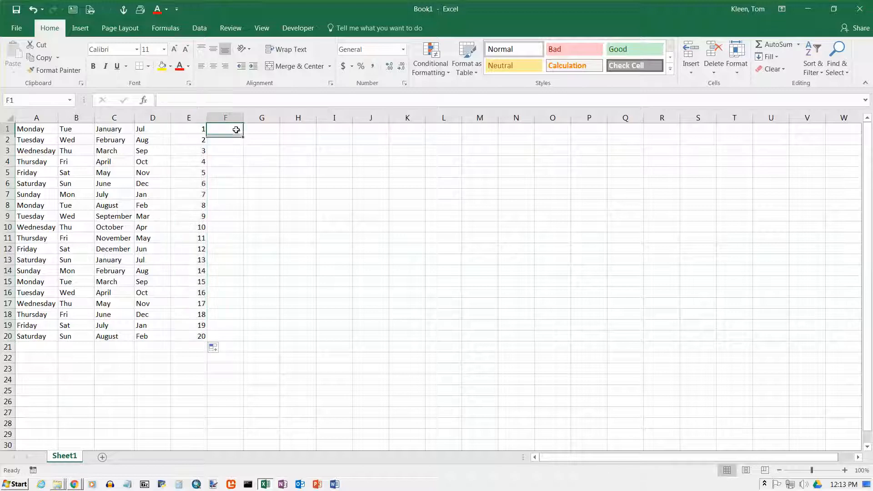
{"action": "type", "text": "1"}
{"action": "key", "text": "Return"}
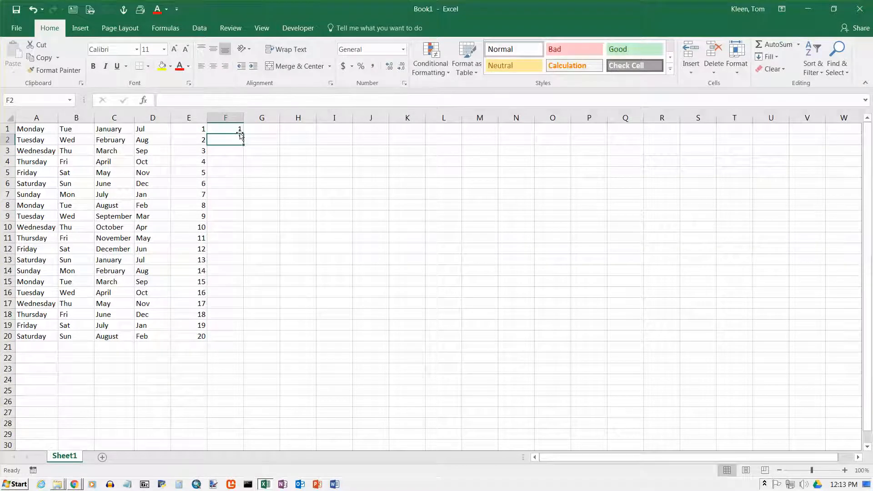
{"action": "left_click", "coordinate": [234, 130]}
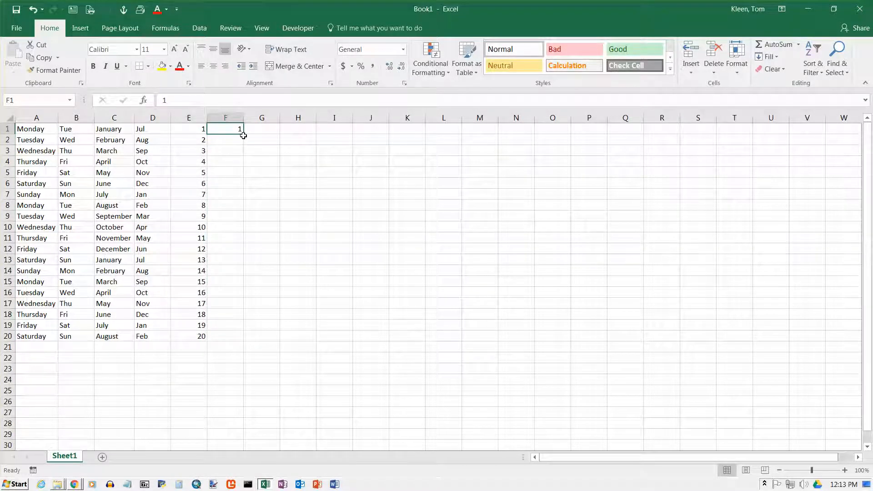
{"action": "left_click_drag", "start_coordinate": [244, 136], "coordinate": [273, 337]}
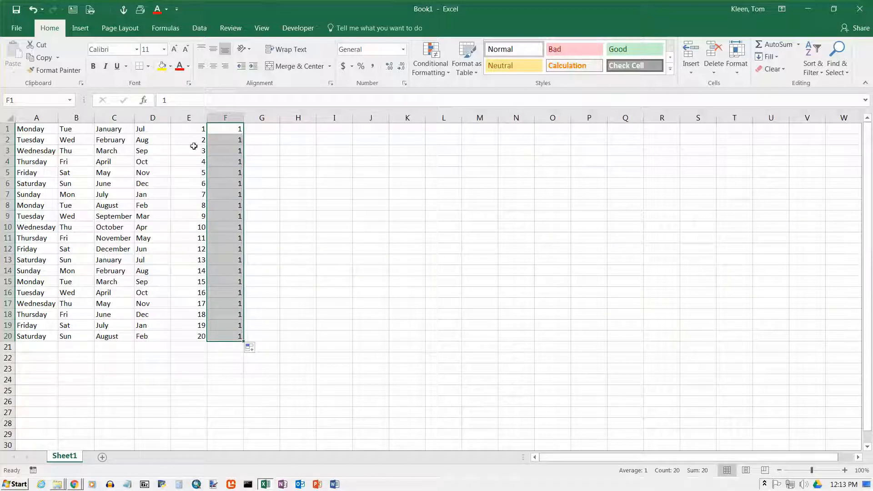
{"action": "left_click", "coordinate": [31, 11]}
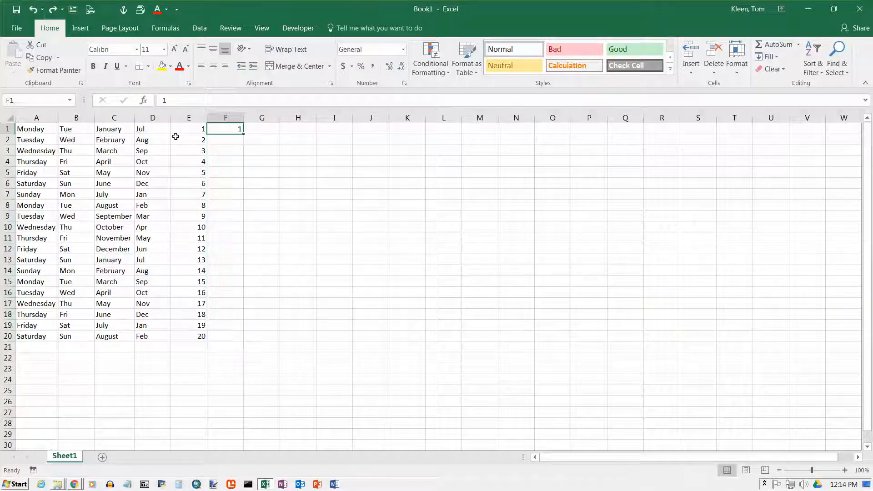
Step: Enter 2 in cell F2
{"action": "left_click", "coordinate": [235, 141]}
{"action": "type", "text": "2"}
{"action": "key", "text": "Return"}
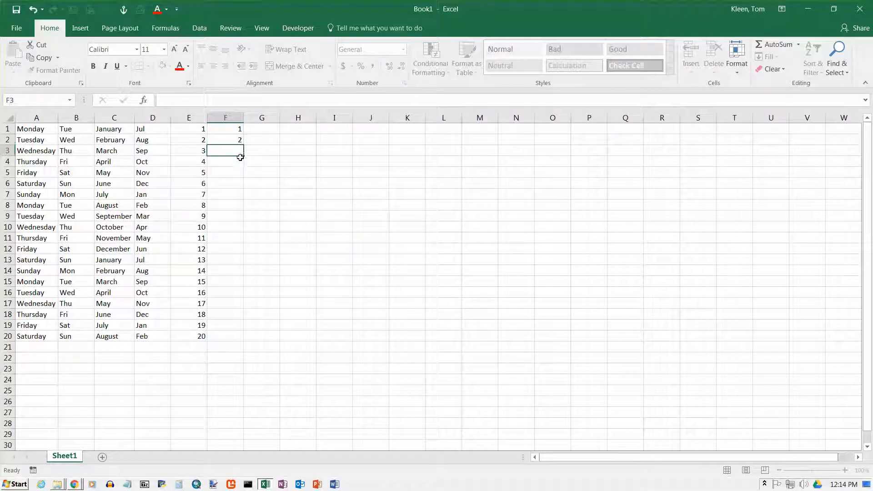
{"action": "left_click", "coordinate": [240, 142]}
{"action": "left_click_drag", "start_coordinate": [244, 145], "coordinate": [244, 344]}
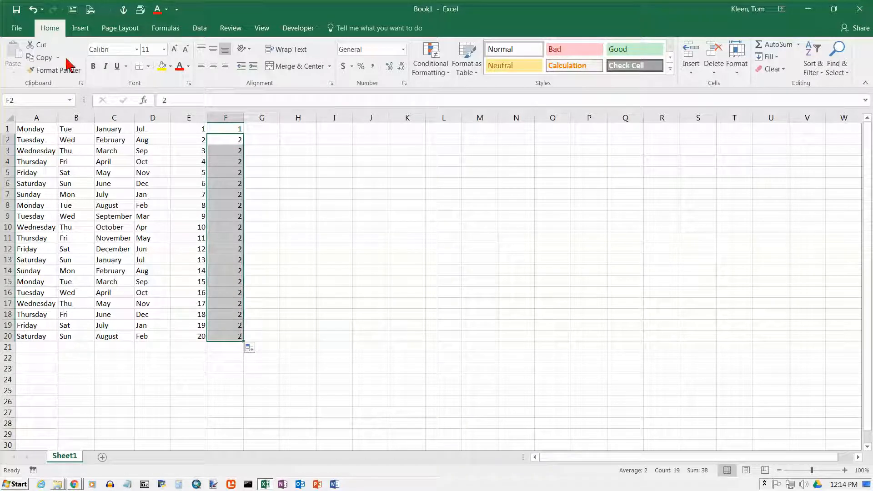
{"action": "left_click", "coordinate": [34, 10]}
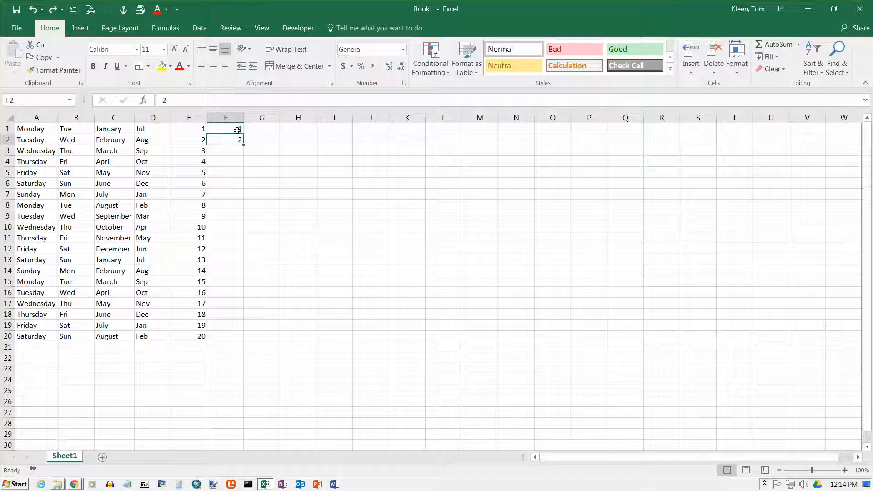
Step: Select F1:F2 and fill the number sequence down column F to row 20
{"action": "left_click_drag", "start_coordinate": [237, 130], "coordinate": [240, 141]}
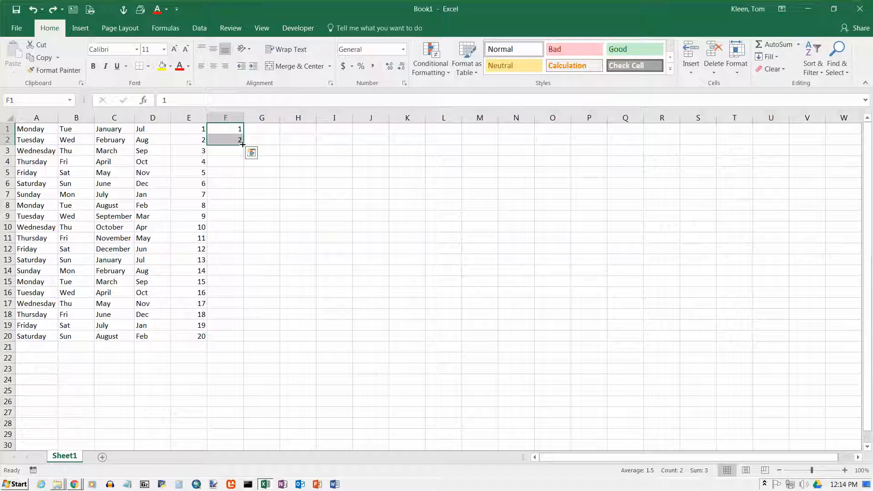
{"action": "left_click_drag", "start_coordinate": [242, 145], "coordinate": [243, 337]}
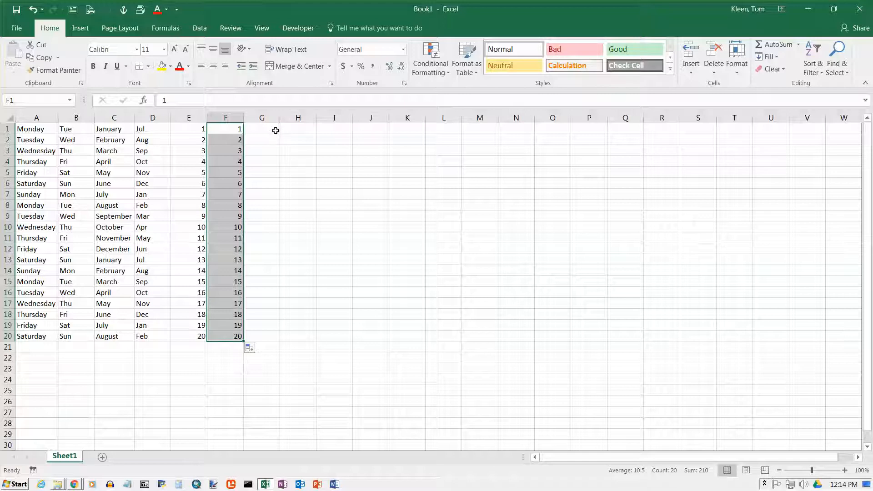
Step: Enter 125 and 126 in G1 and G2, then fill the number series down column G to row 20
{"action": "left_click", "coordinate": [275, 130]}
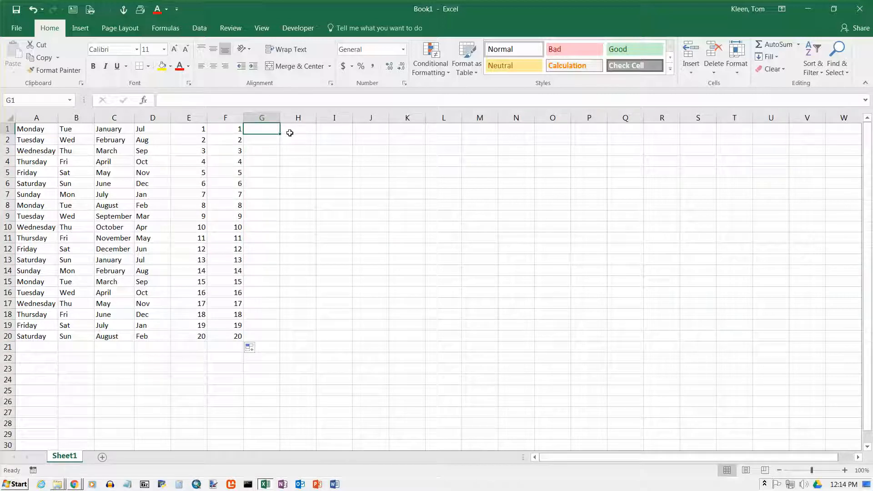
{"action": "type", "text": "125"}
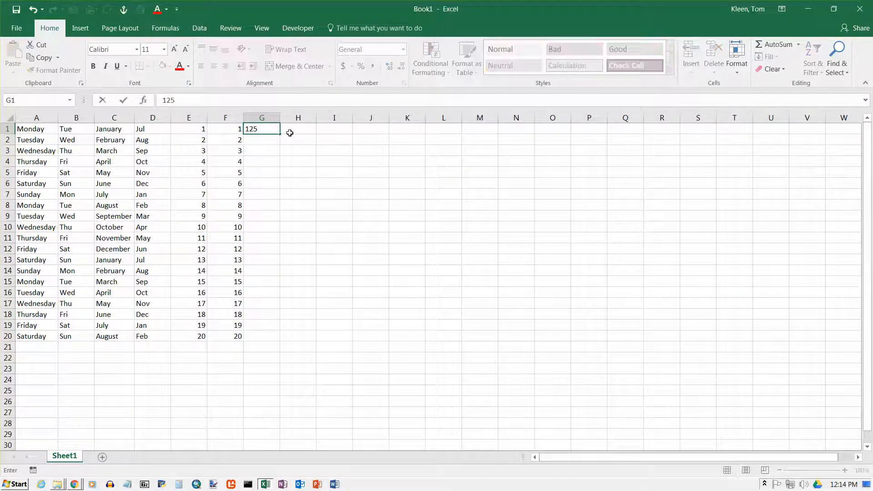
{"action": "key", "text": "Return"}
{"action": "type", "text": "126"}
{"action": "key", "text": "Return"}
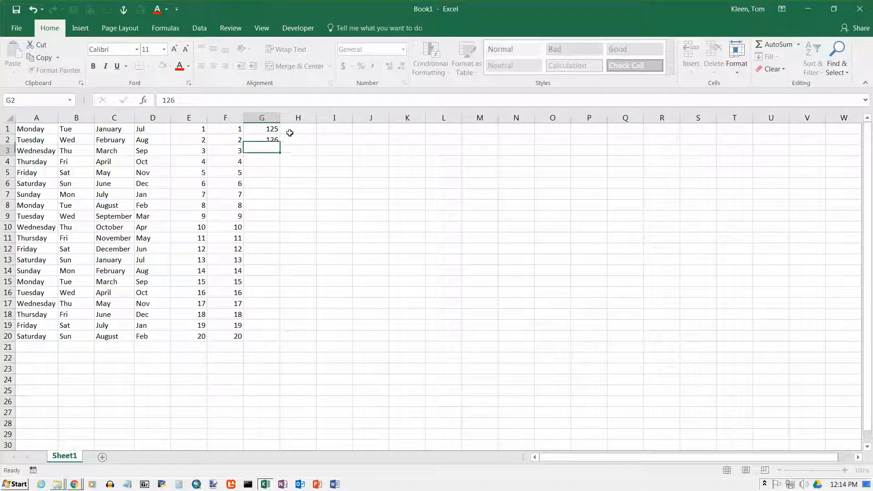
{"action": "left_click_drag", "start_coordinate": [272, 130], "coordinate": [295, 341]}
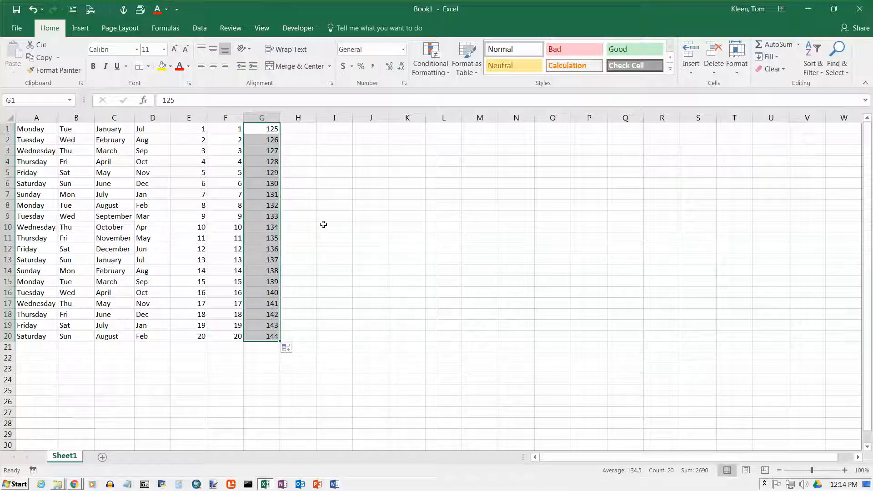
Step: Enter 5.5 and 5.75 in H1 and H2, then fill the decimal series down column H to row 20
{"action": "left_click", "coordinate": [305, 129]}
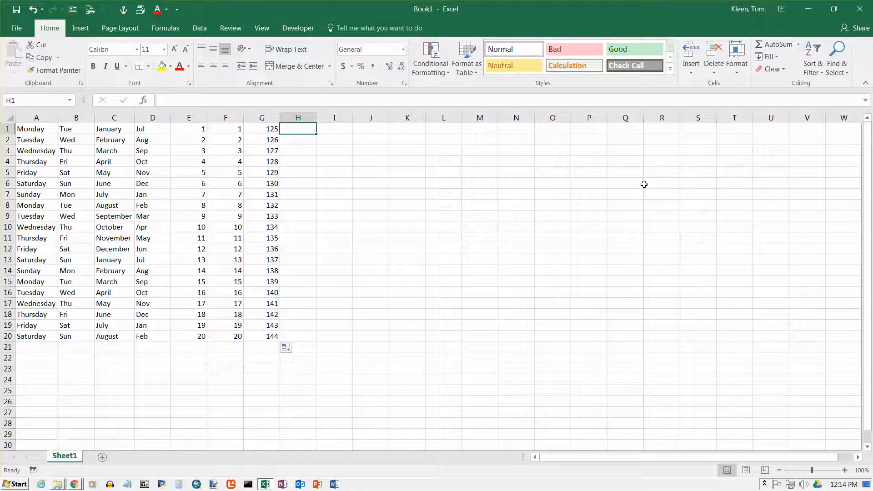
{"action": "type", "text": "5.5"}
{"action": "key", "text": "Return"}
{"action": "type", "text": "5.75"}
{"action": "key", "text": "Return"}
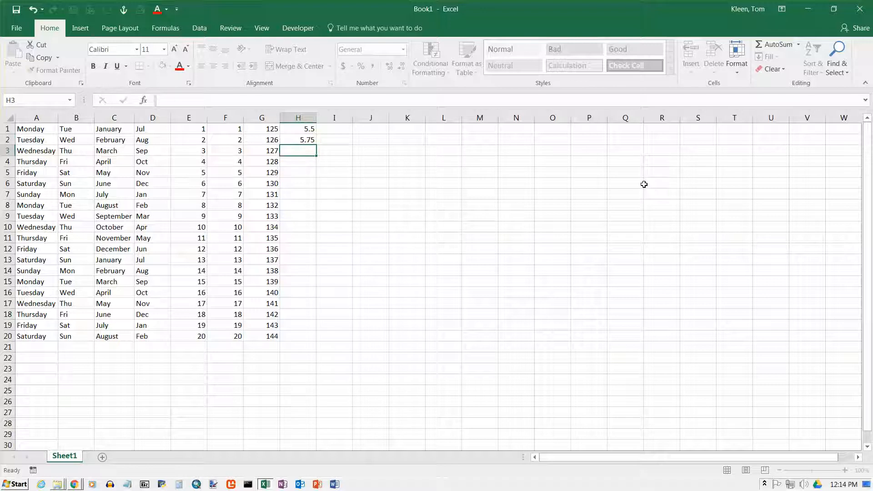
{"action": "left_click", "coordinate": [310, 130]}
{"action": "left_click_drag", "start_coordinate": [312, 133], "coordinate": [311, 139]}
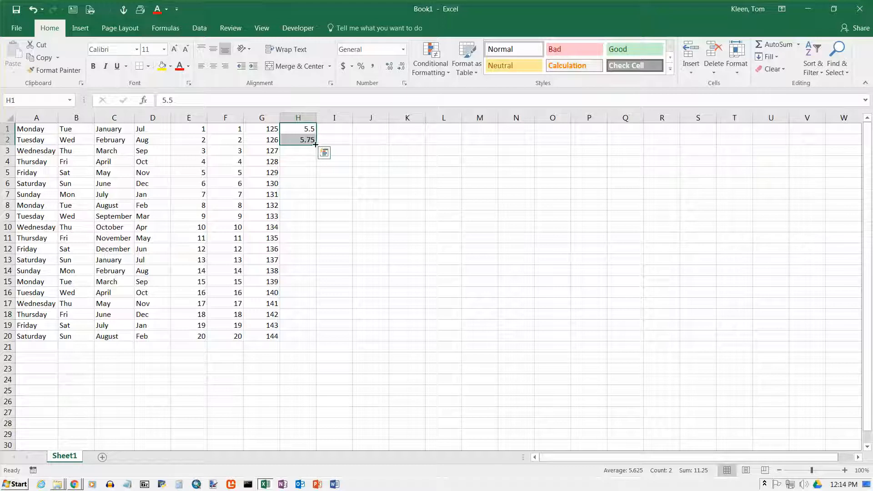
{"action": "left_click_drag", "start_coordinate": [317, 144], "coordinate": [320, 341]}
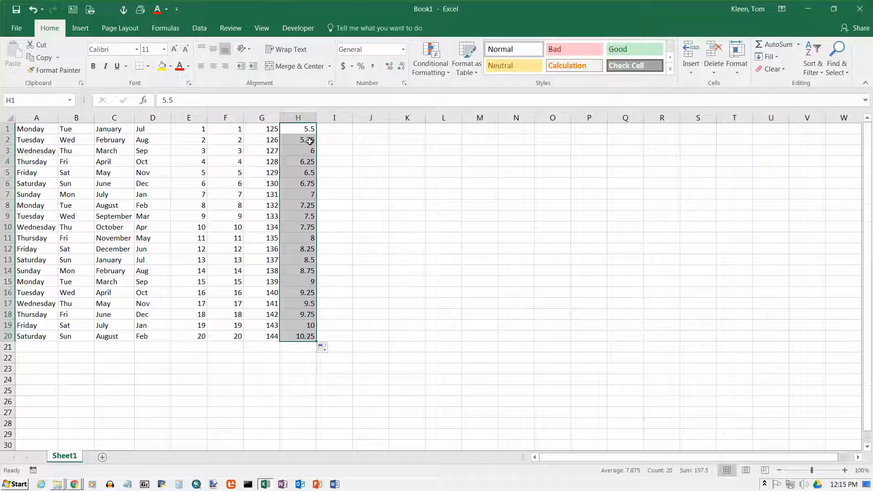
Step: Apply Comma Style number formatting to the filled decimal values in H1:H20
{"action": "left_click", "coordinate": [372, 70]}
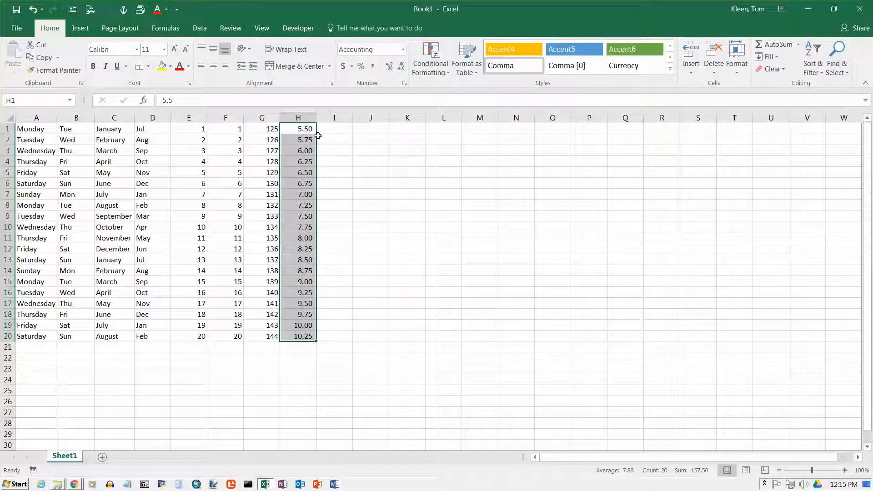
{"action": "left_click_drag", "start_coordinate": [314, 128], "coordinate": [312, 137]}
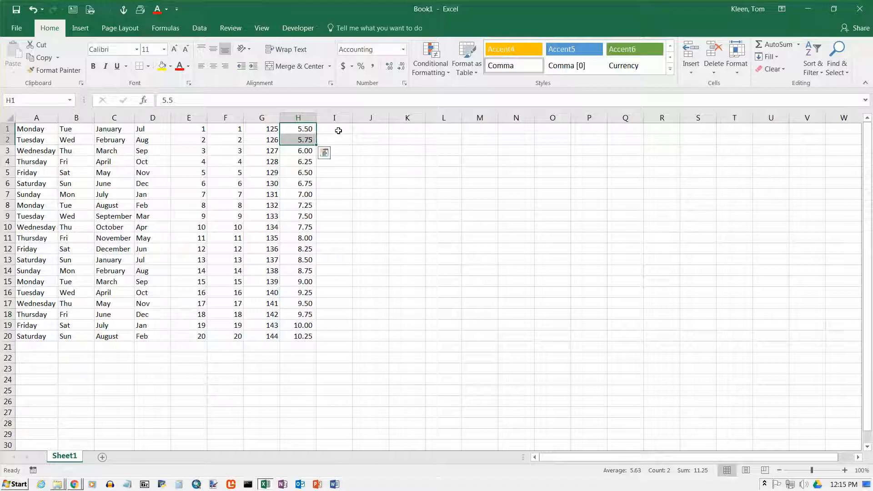
{"action": "left_click", "coordinate": [337, 132]}
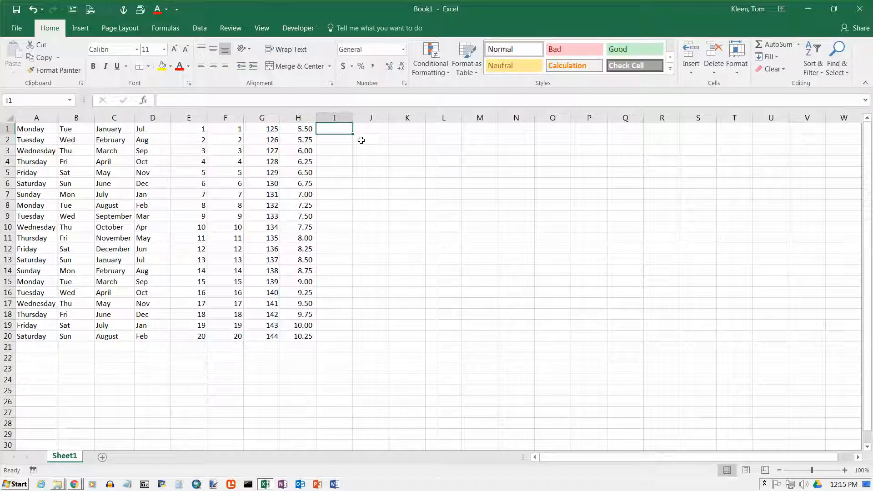
Step: Enter Test 1 in cell I1 and fill the series down column I to row 20
{"action": "type", "text": "Test"}
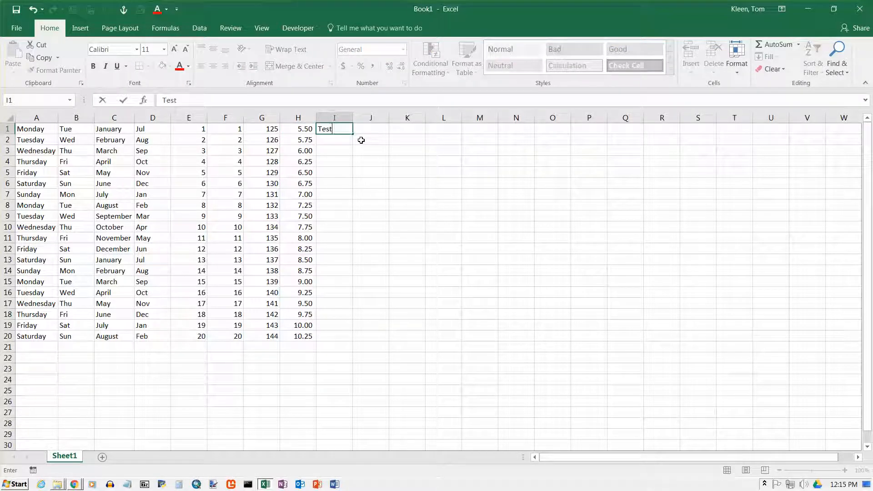
{"action": "type", "text": " 1"}
{"action": "key", "text": "Return"}
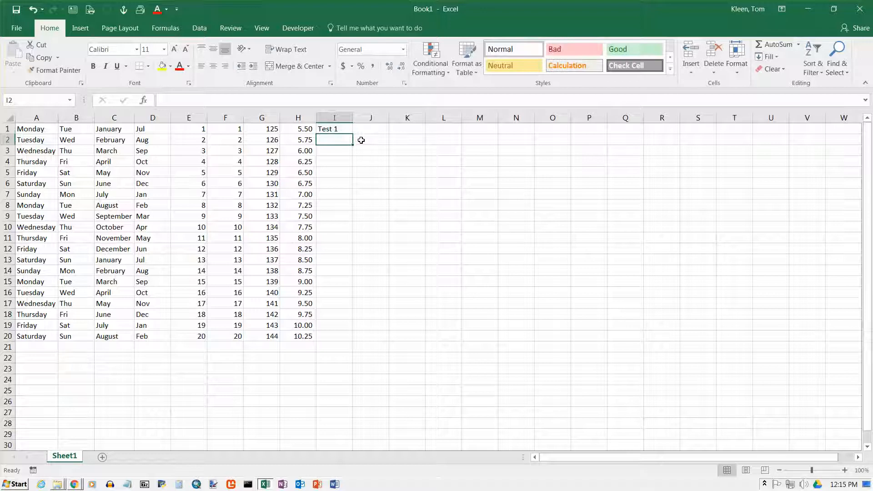
{"action": "left_click", "coordinate": [344, 132]}
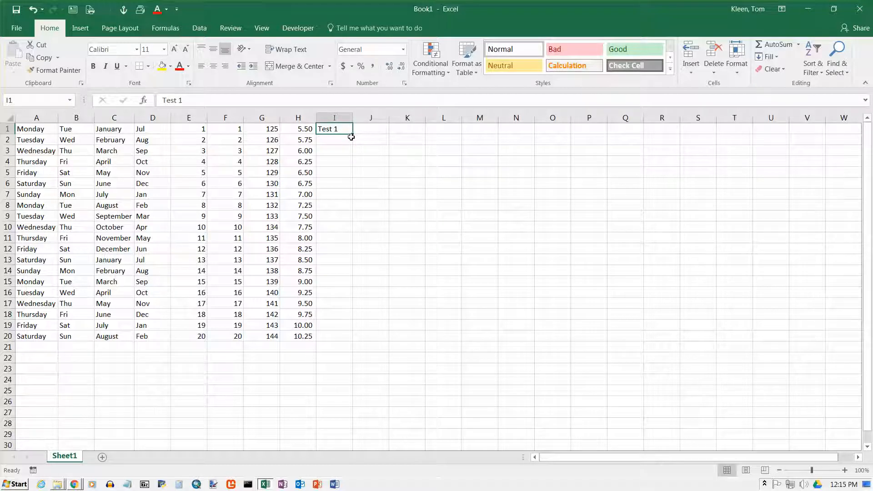
{"action": "left_click_drag", "start_coordinate": [353, 134], "coordinate": [354, 337]}
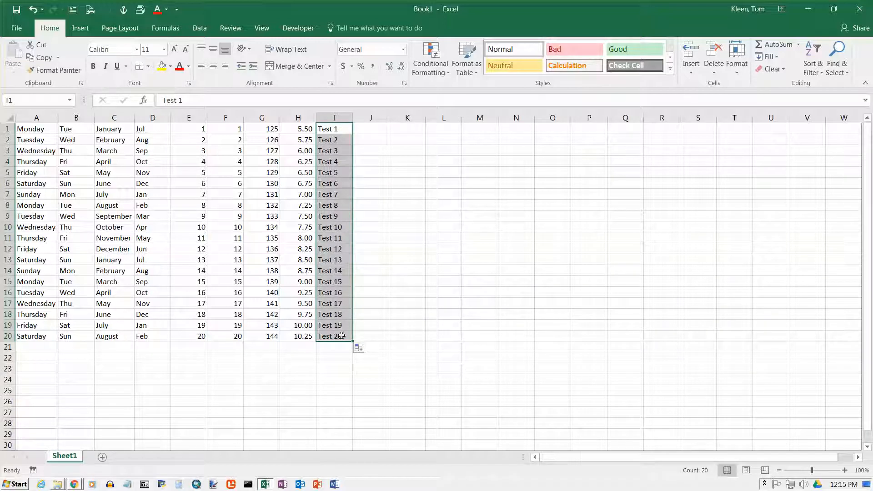
Step: Enter Year 2000 in cell J1 and fill the series down column J to row 20
{"action": "left_click", "coordinate": [378, 131]}
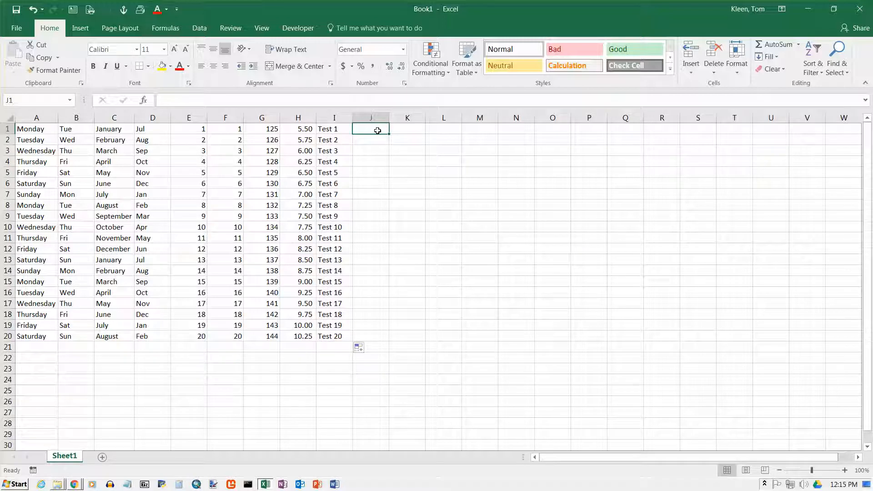
{"action": "type", "text": "Year 2000"}
{"action": "key", "text": "Return"}
{"action": "left_click", "coordinate": [384, 129]}
{"action": "left_click_drag", "start_coordinate": [389, 134], "coordinate": [373, 339]}
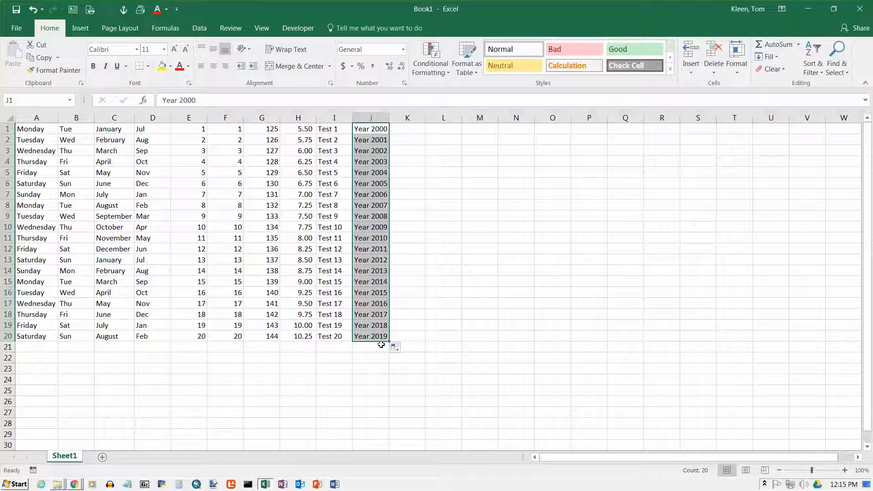
Step: Enter Q1 in cell K1 and fill the quarter series down column K to row 20
{"action": "left_click", "coordinate": [420, 131]}
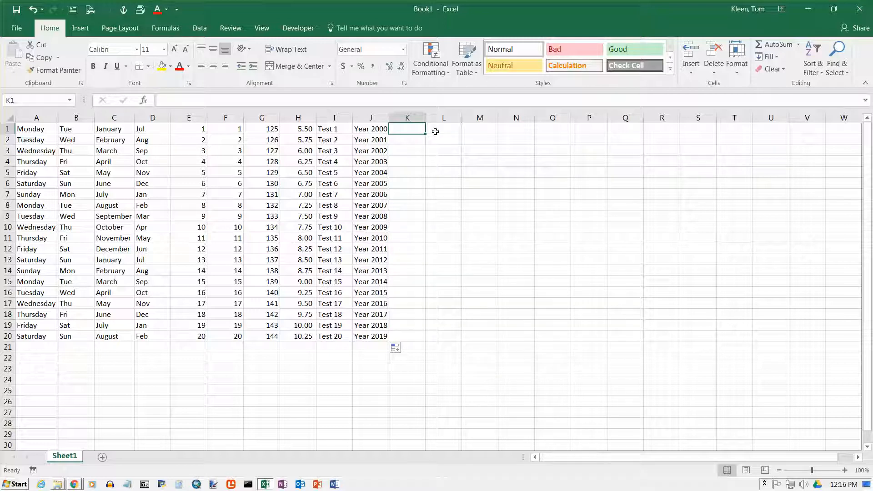
{"action": "type", "text": "Q1"}
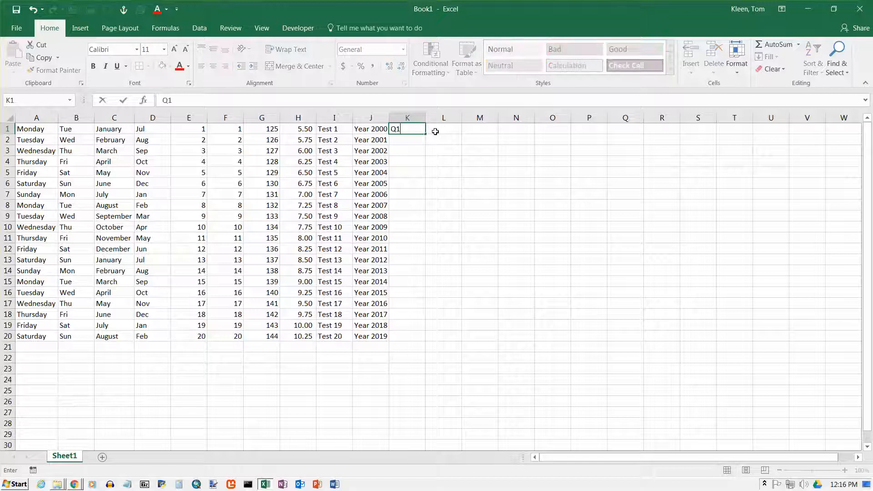
{"action": "key", "text": "Return"}
{"action": "left_click", "coordinate": [421, 132]}
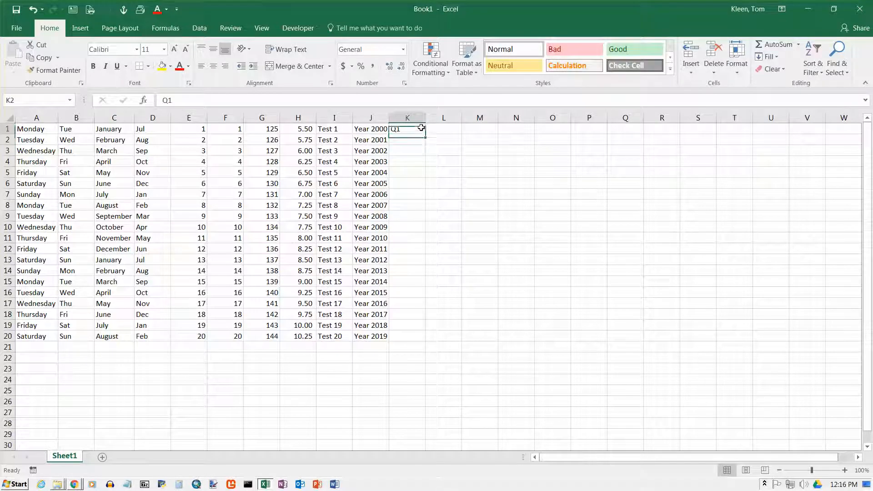
{"action": "left_click_drag", "start_coordinate": [425, 135], "coordinate": [428, 338]}
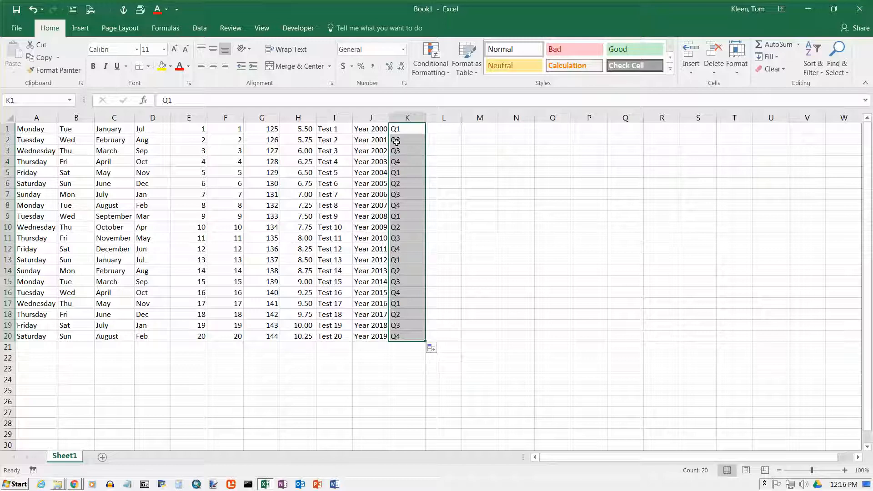
Step: Enter Qtr 1 in cell L1 and fill the quarter series down column L to row 20
{"action": "left_click", "coordinate": [442, 131]}
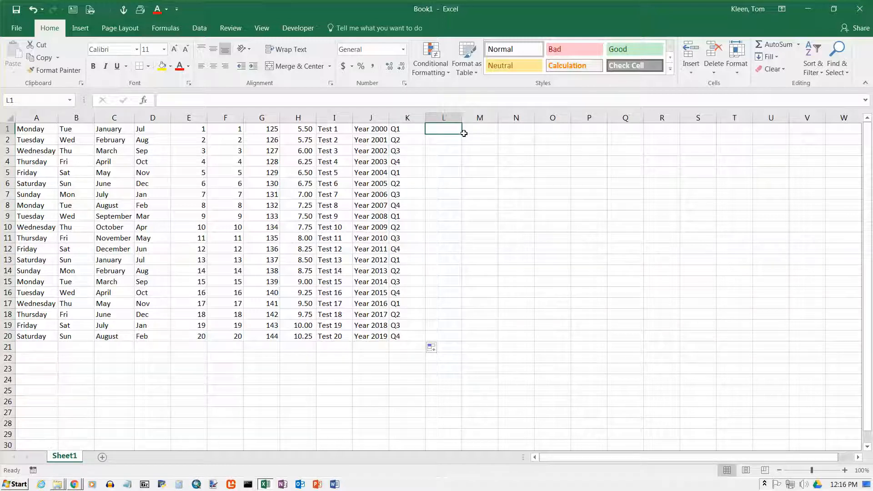
{"action": "type", "text": "Qtr 1"}
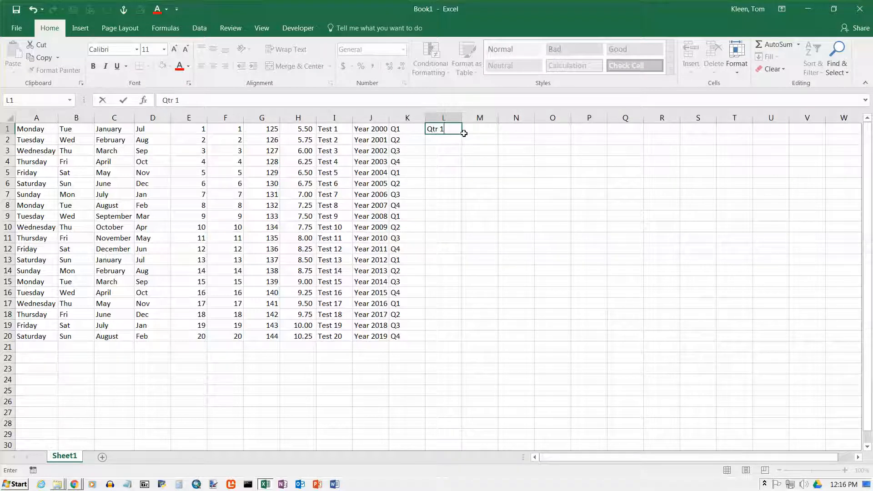
{"action": "key", "text": "Return"}
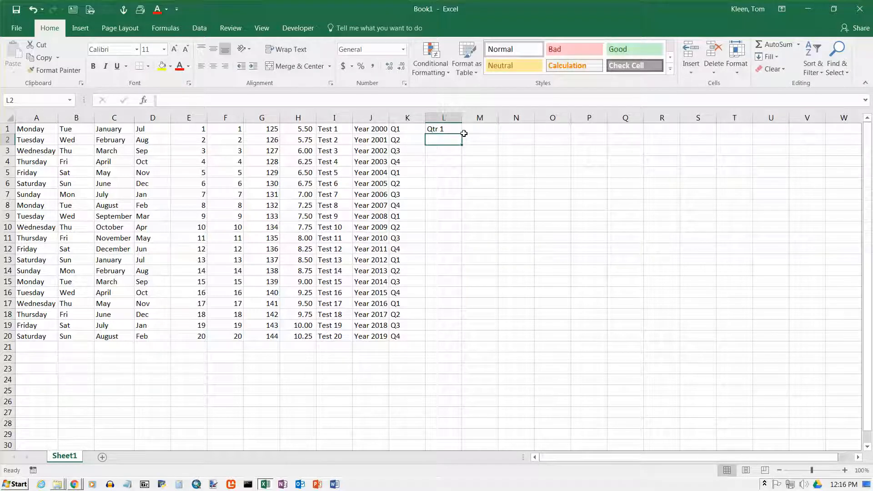
{"action": "left_click", "coordinate": [450, 129]}
{"action": "left_click_drag", "start_coordinate": [461, 134], "coordinate": [461, 341]}
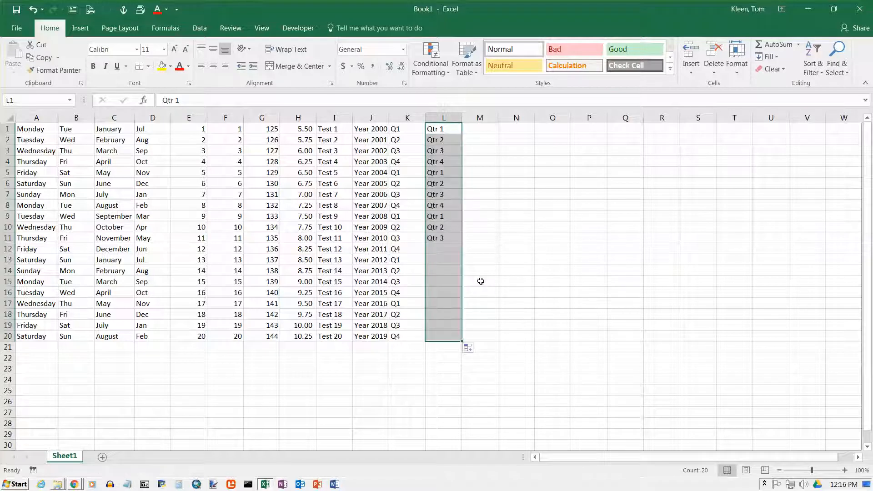
Step: Enter Quarter 4 in cell M1 and fill the quarter series down column M to row 20
{"action": "left_click", "coordinate": [489, 129]}
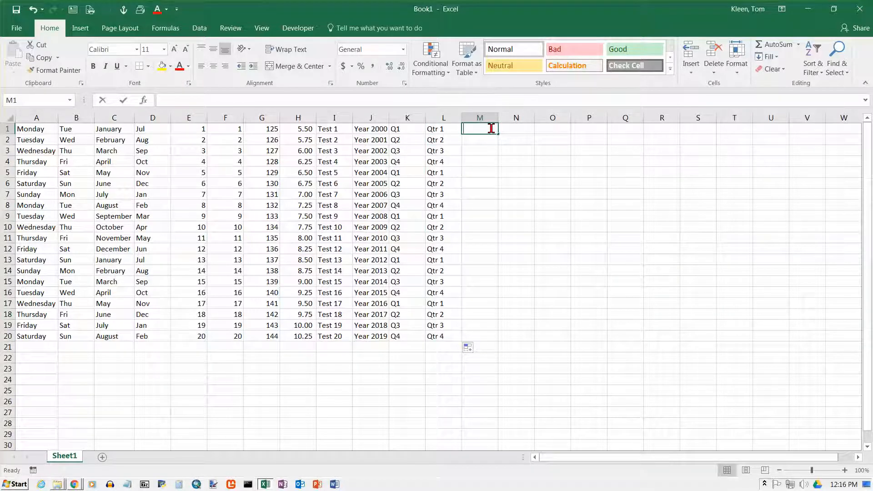
{"action": "type", "text": "Quarter 4"}
{"action": "key", "text": "Return"}
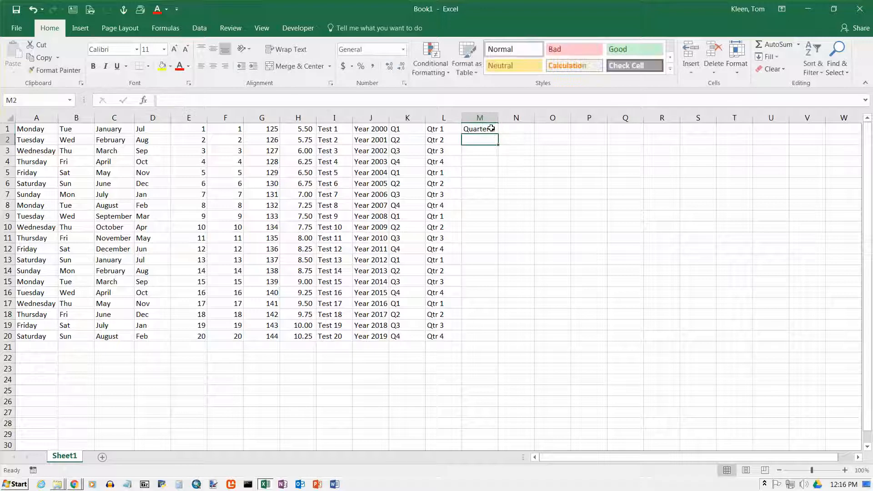
{"action": "left_click", "coordinate": [491, 129]}
{"action": "left_click_drag", "start_coordinate": [498, 134], "coordinate": [492, 338]}
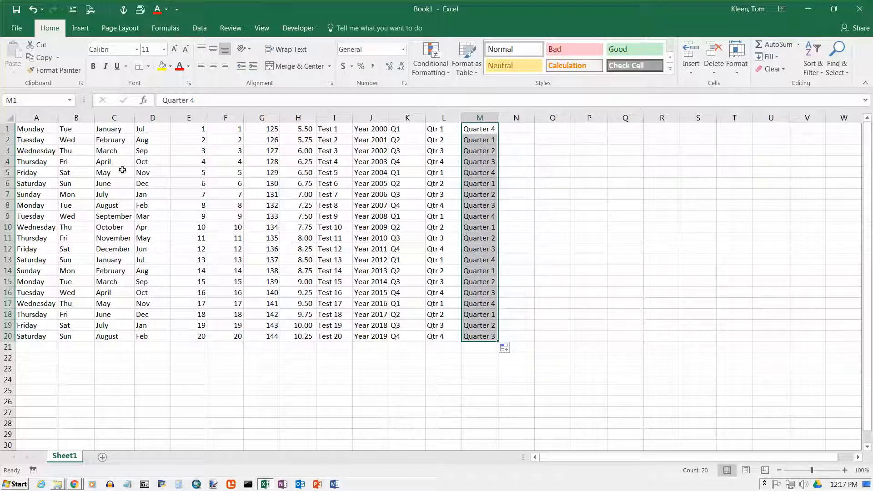
Step: Select the whole filled range A1:M20
{"action": "left_click", "coordinate": [36, 129]}
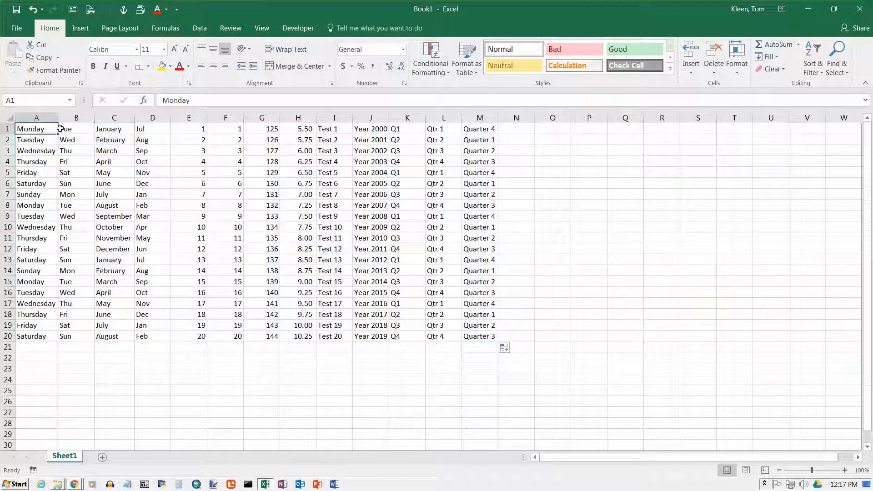
{"action": "left_click_drag", "start_coordinate": [47, 128], "coordinate": [489, 250]}
{"action": "left_click_drag", "start_coordinate": [489, 284], "coordinate": [489, 340]}
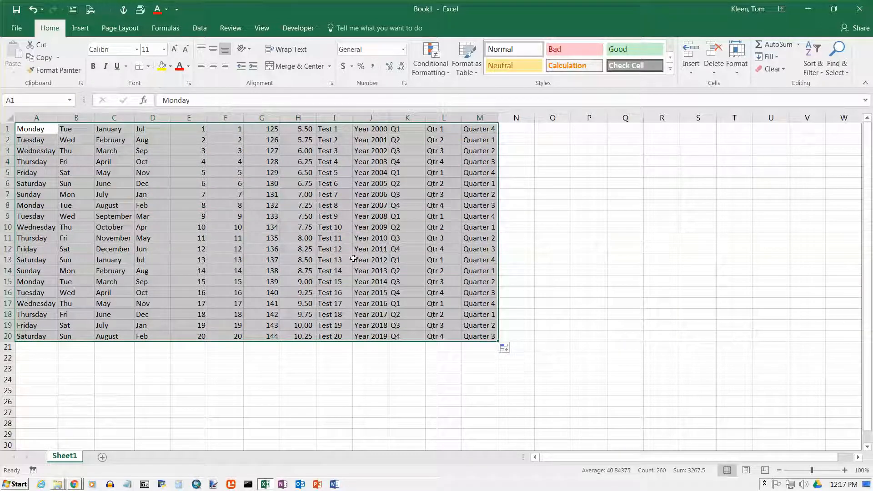